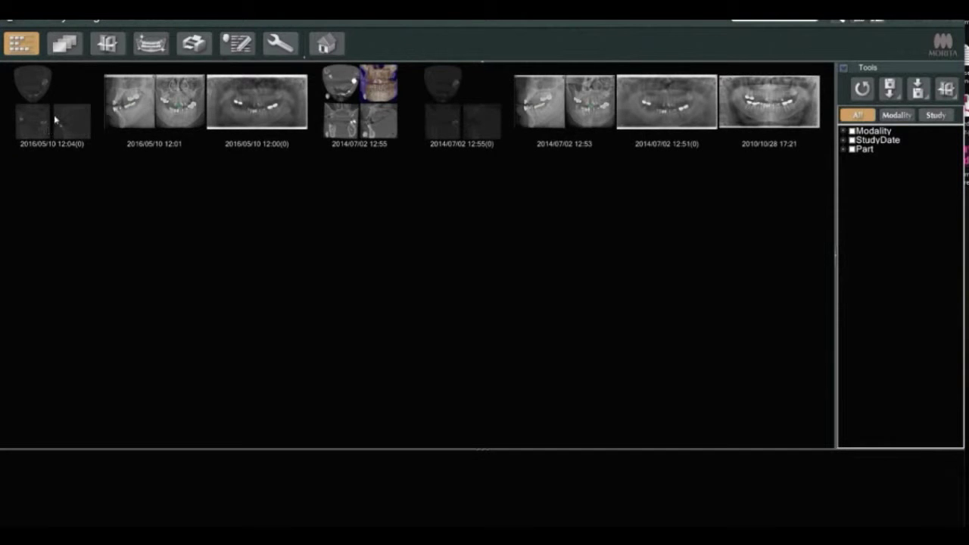
# Export the 2016/05/10 12:04 CBCT study as axial DICOM images via Save As DICOM File
pyautogui.click(72, 101)
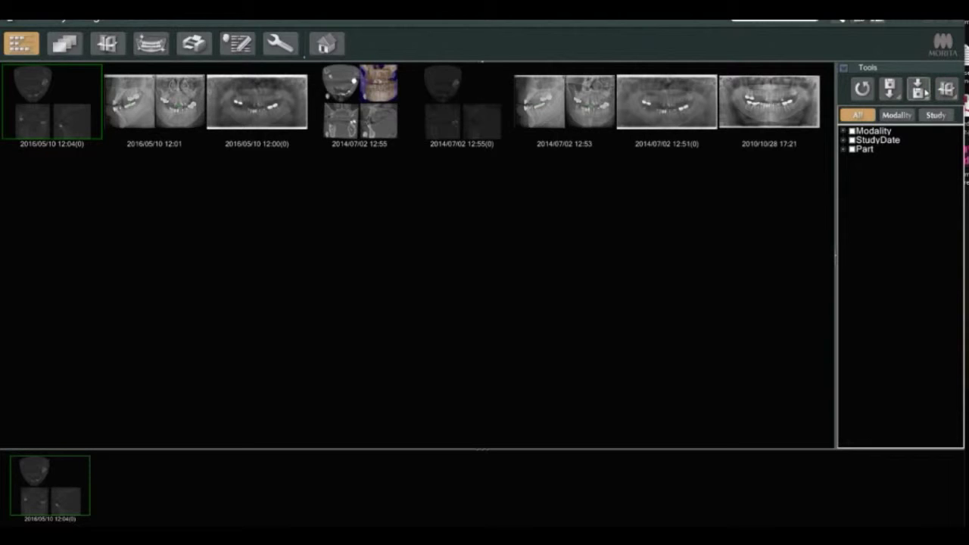
pyautogui.click(925, 92)
pyautogui.moveTo(899, 130)
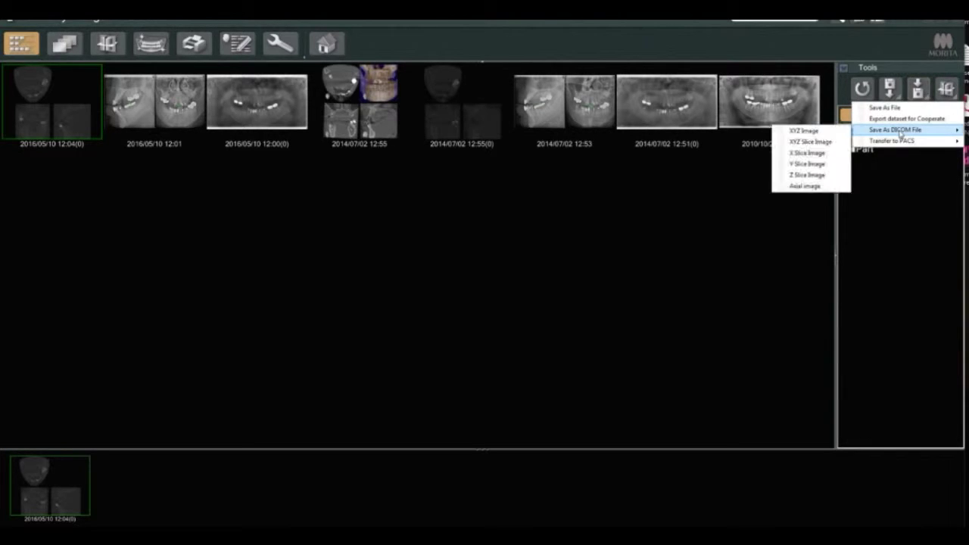
pyautogui.click(807, 187)
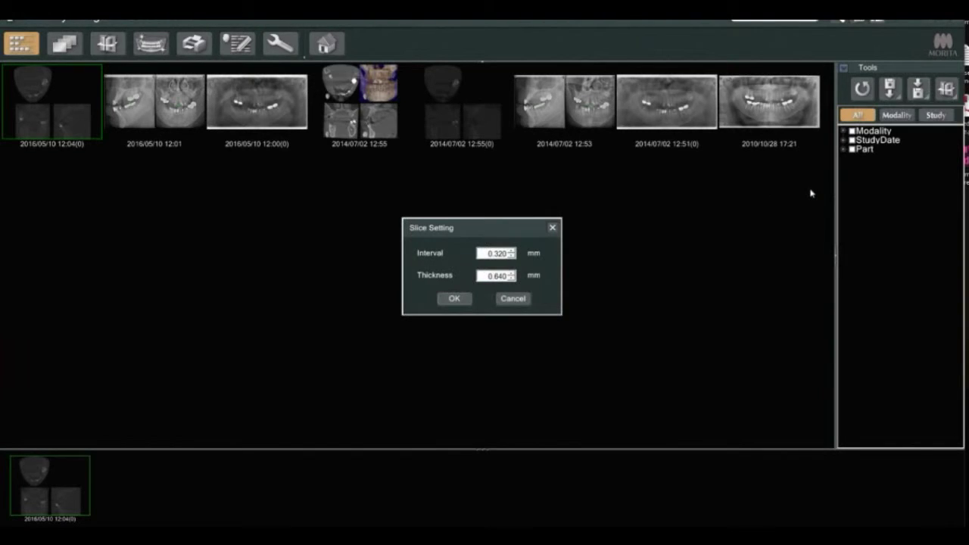
# Set slice thickness to 0.480 mm, accept the accession number, and finish the axial DICOM export
pyautogui.click(510, 279)
pyautogui.click(453, 300)
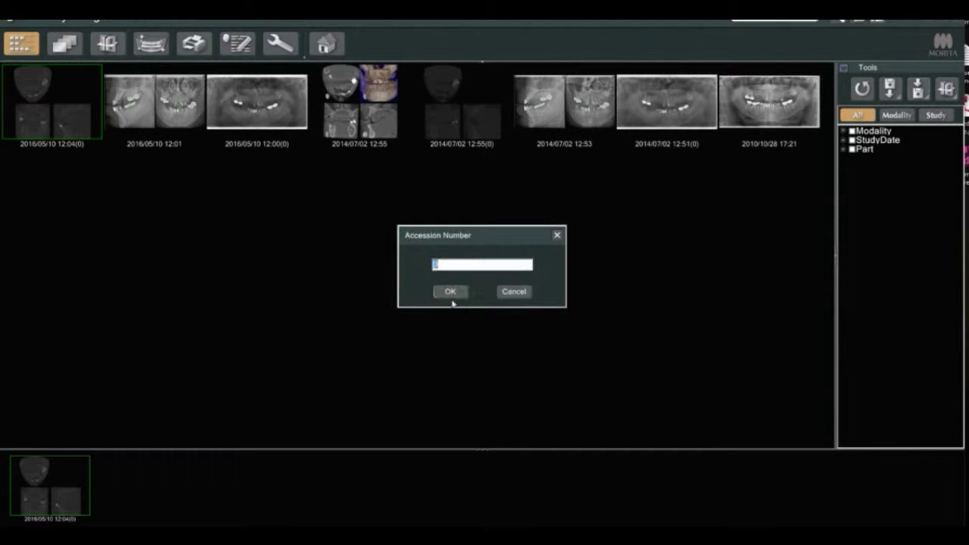
pyautogui.click(452, 295)
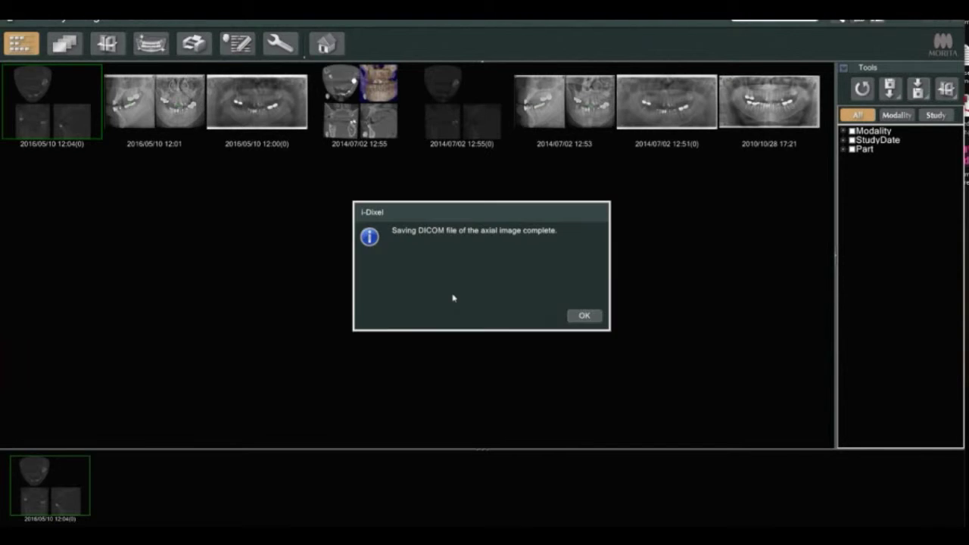
pyautogui.click(583, 314)
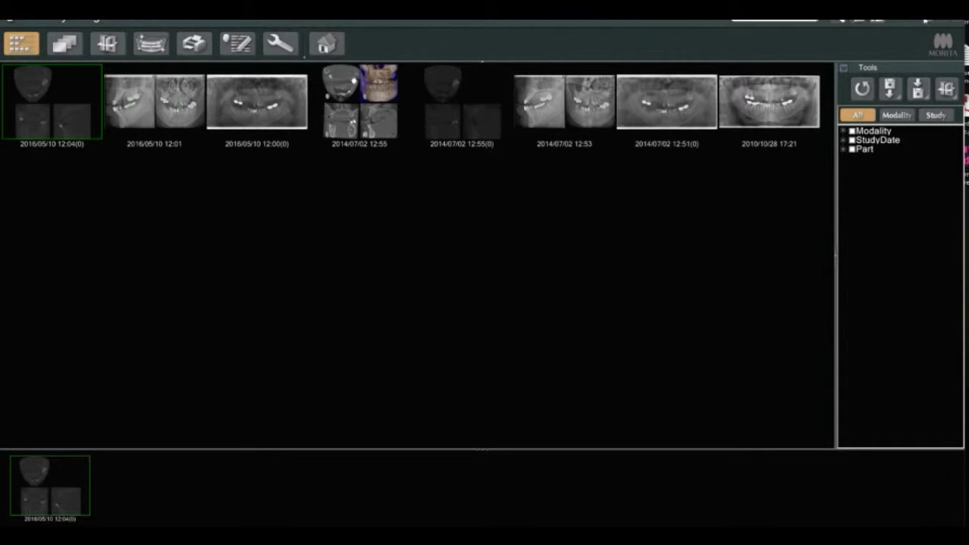
pyautogui.click(921, 23)
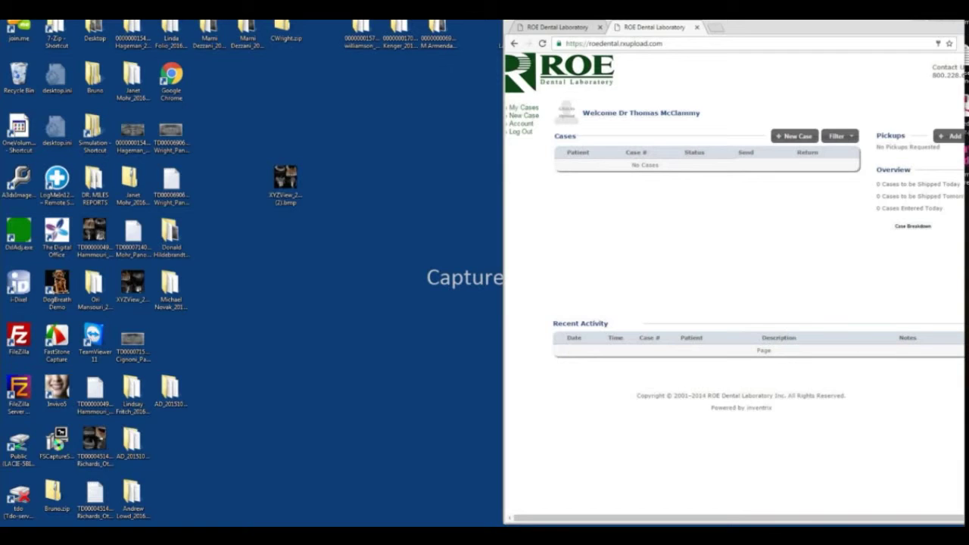
pyautogui.rightClick(594, 194)
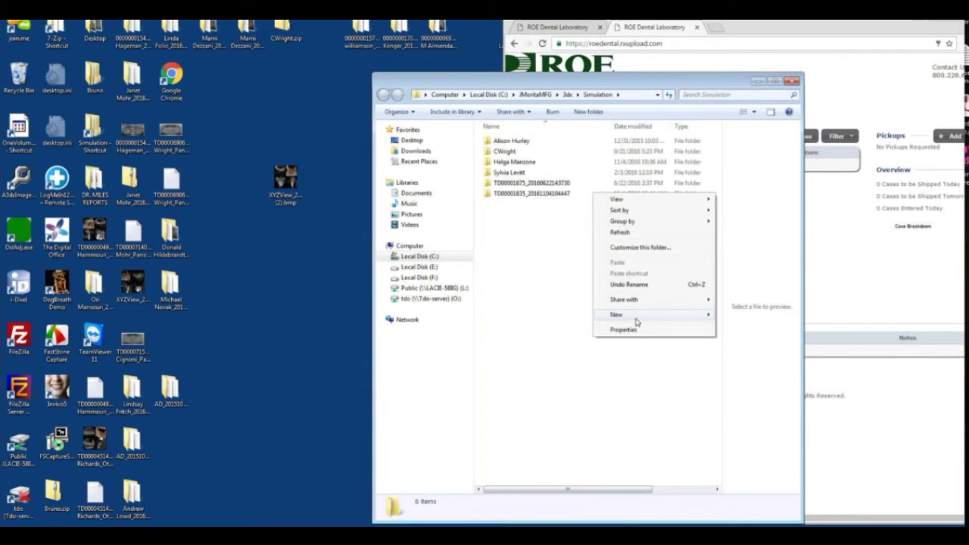
pyautogui.click(515, 288)
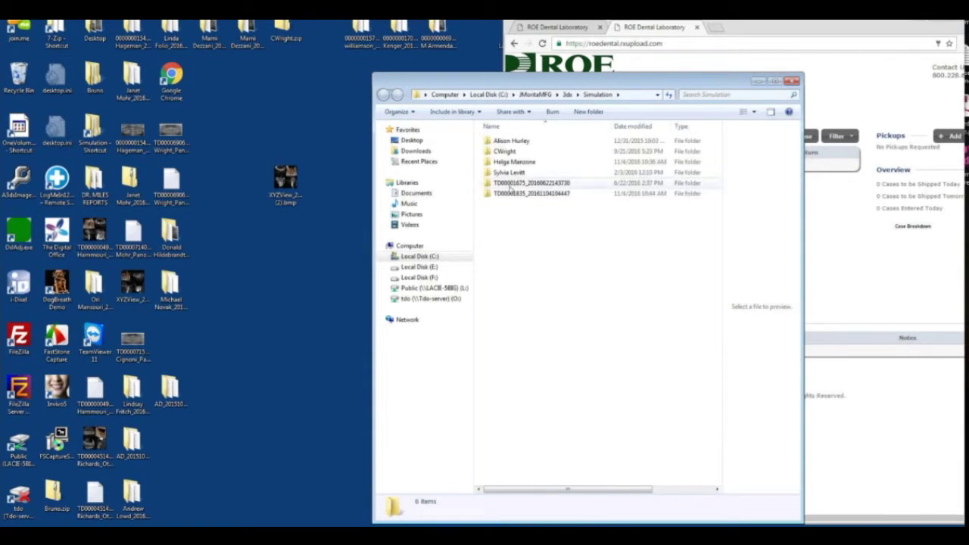
pyautogui.rightClick(519, 196)
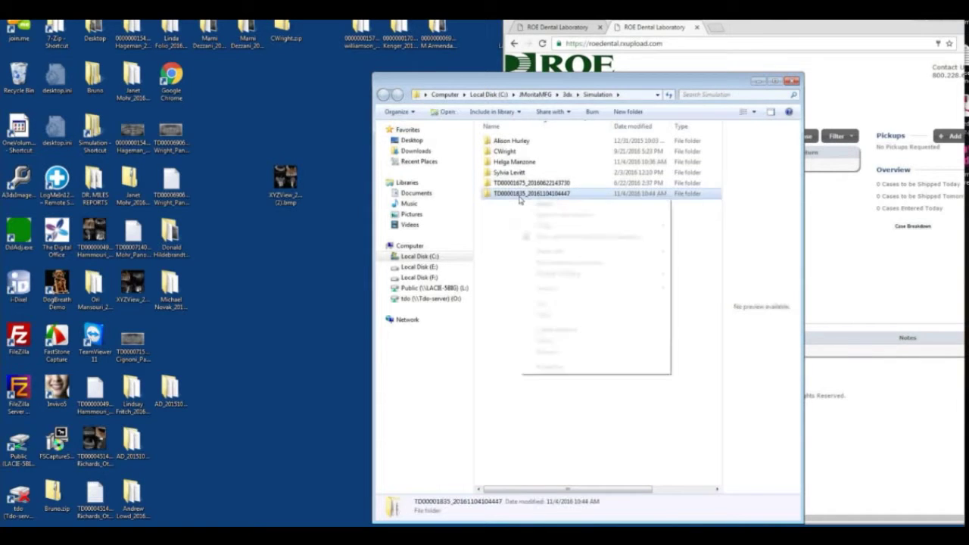
pyautogui.click(557, 352)
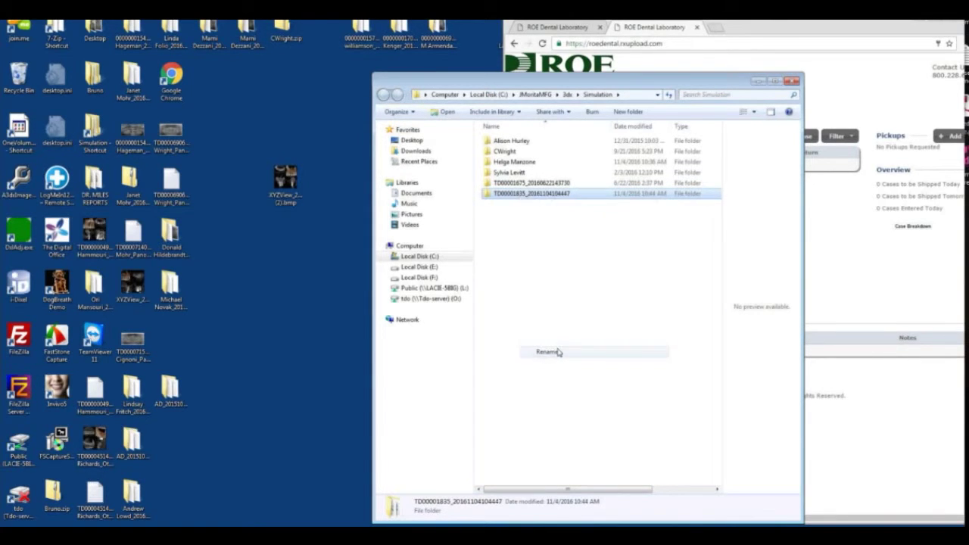
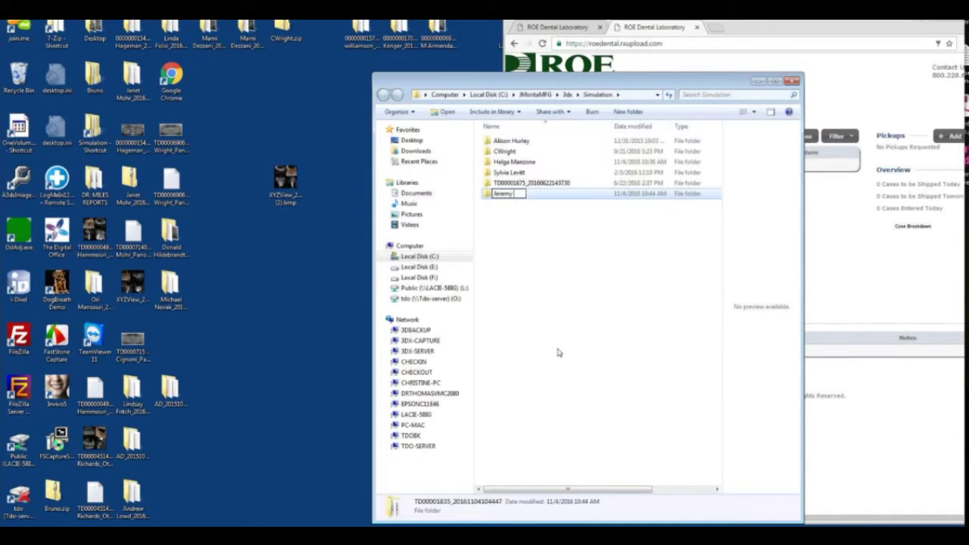
pyautogui.press('Return')
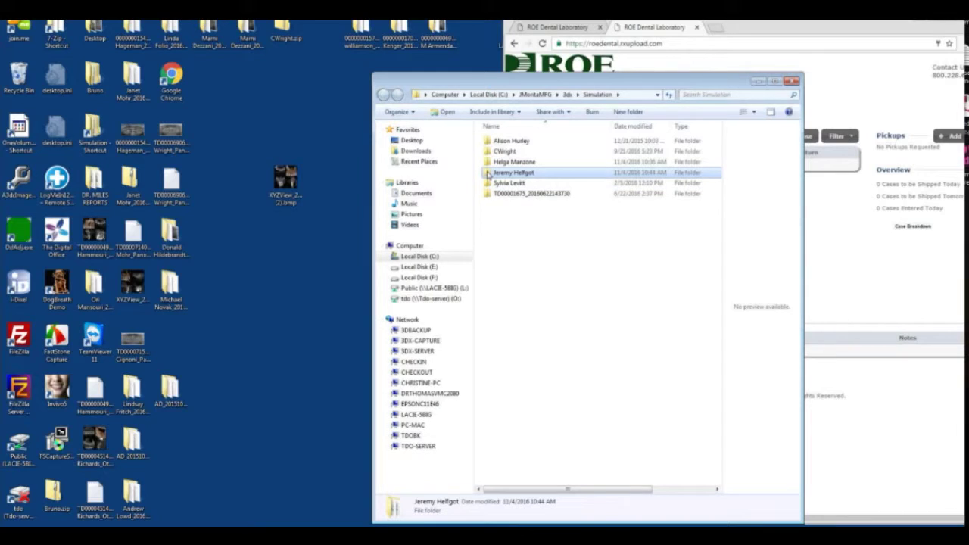
pyautogui.moveTo(488, 175)
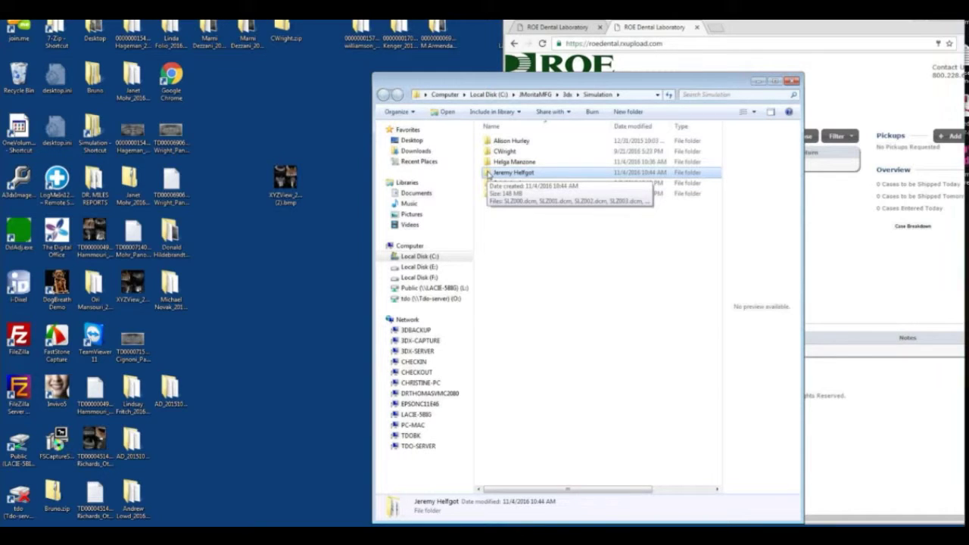
# Send the patient-named folder to a compressed (zipped) folder in Simulation
pyautogui.rightClick(489, 174)
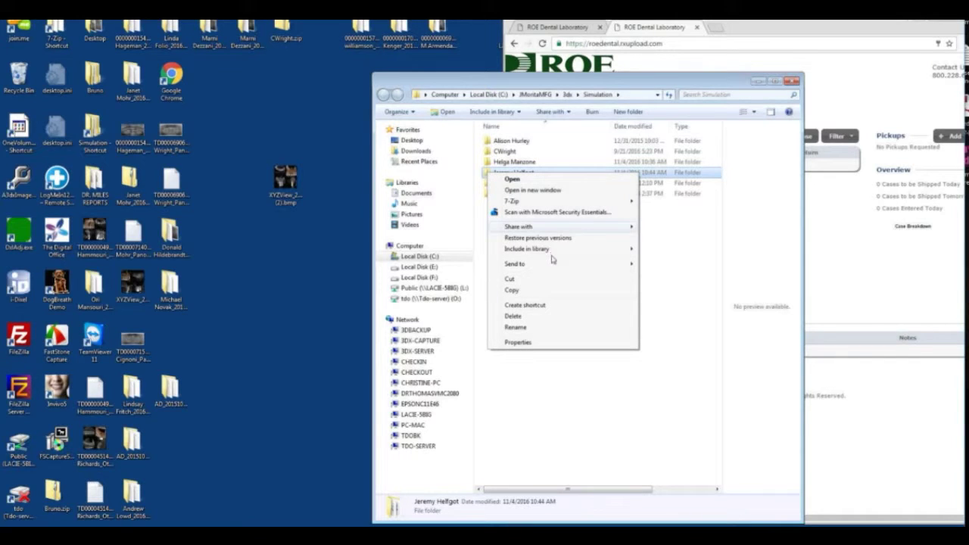
pyautogui.moveTo(555, 265)
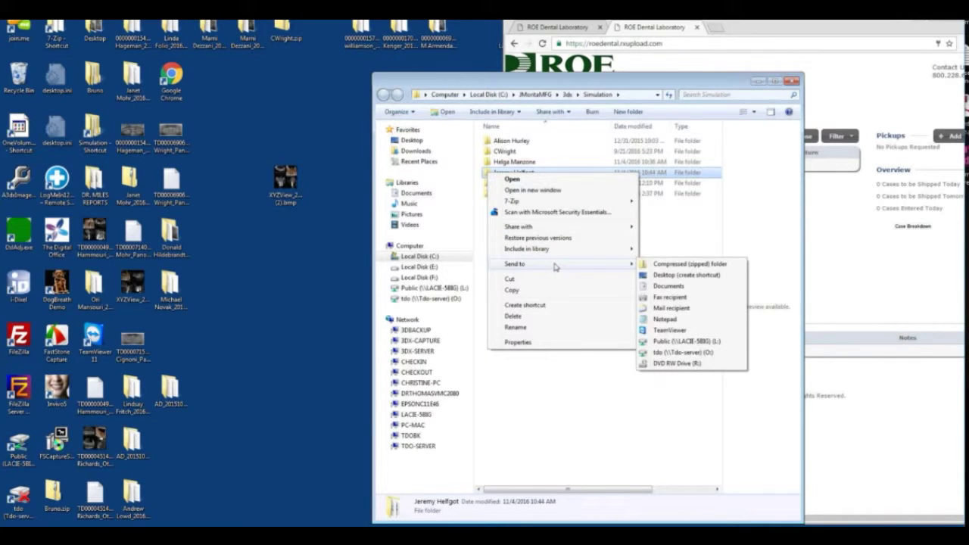
pyautogui.click(680, 265)
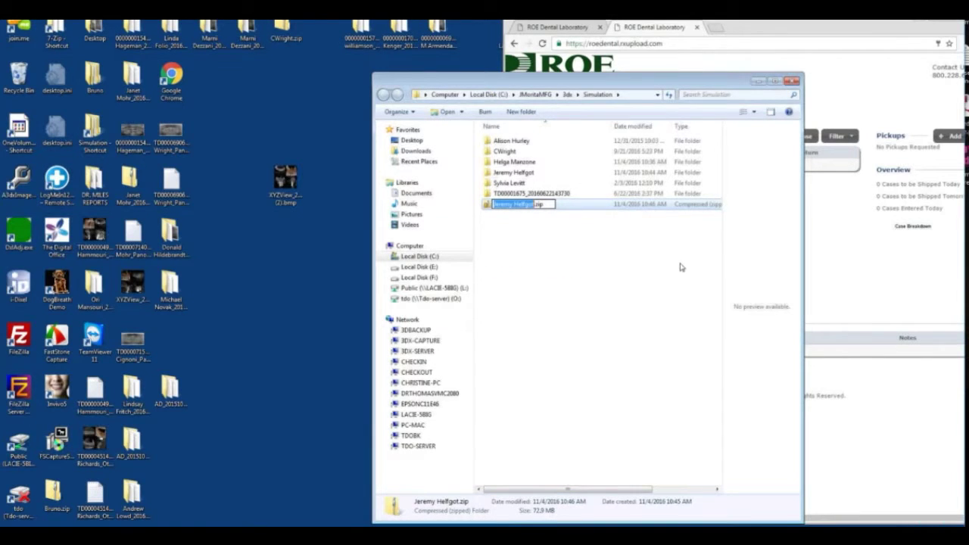
# Start a new case in the ROE portal and add a CBCT Guides restoration
pyautogui.click(872, 77)
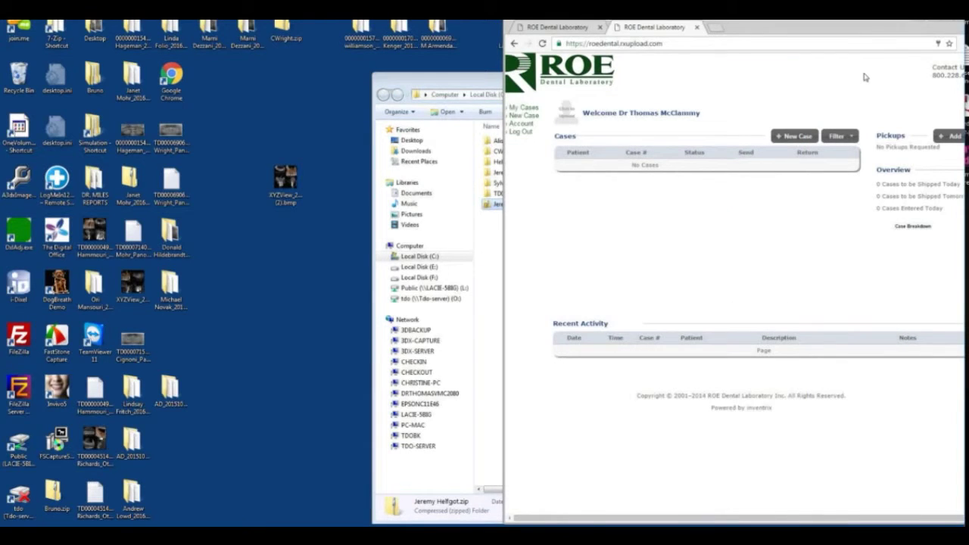
pyautogui.moveTo(503, 111); pyautogui.dragTo(304, 99)
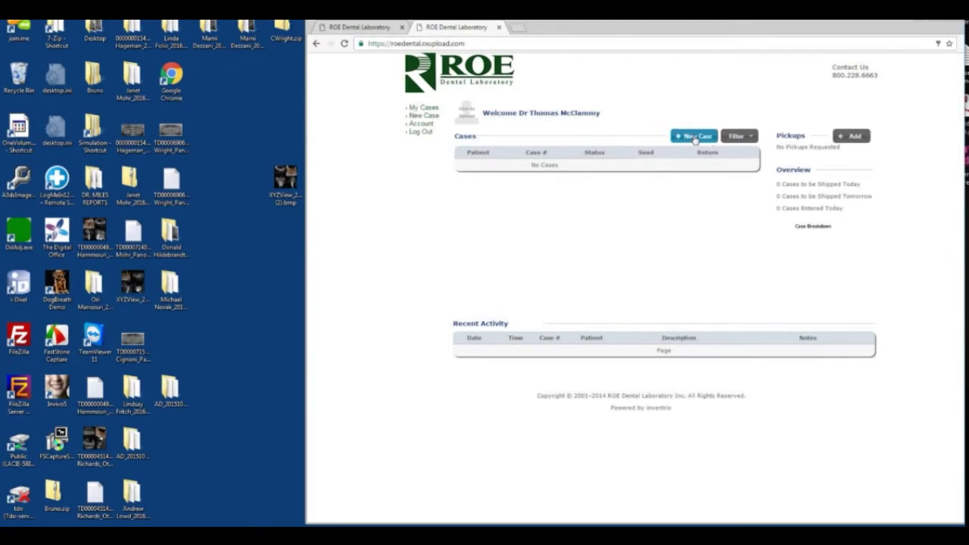
pyautogui.click(694, 137)
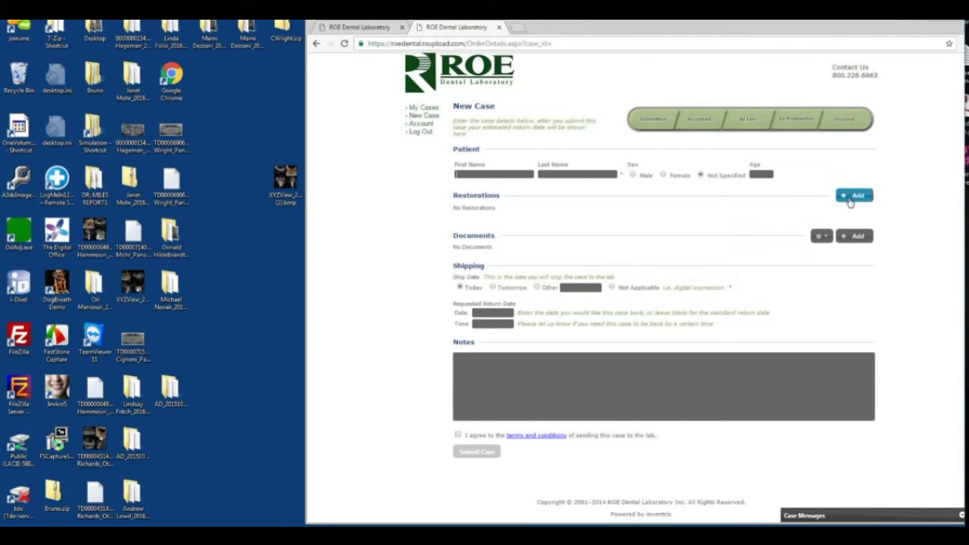
pyautogui.click(853, 196)
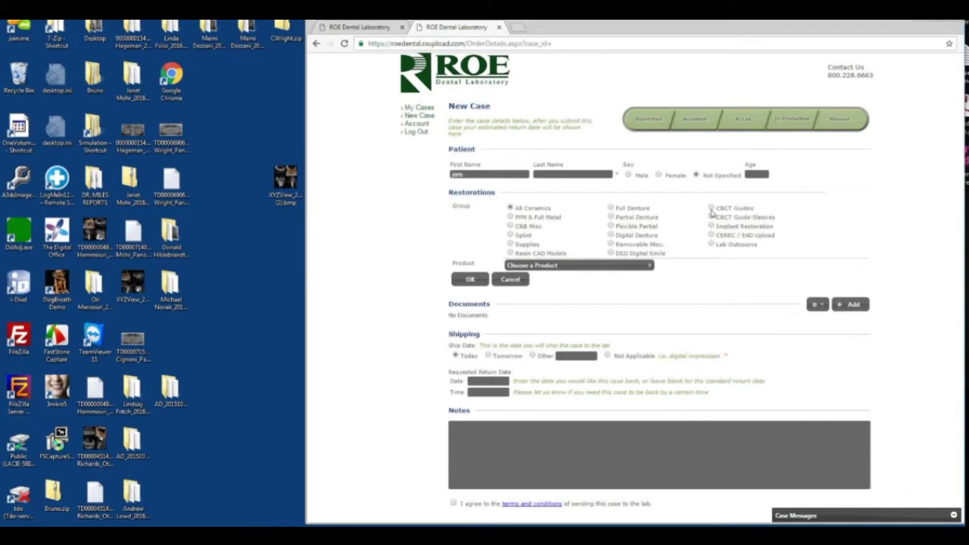
pyautogui.click(711, 209)
# Choose GuidedSMILE from the bottom of the product list
pyautogui.click(620, 266)
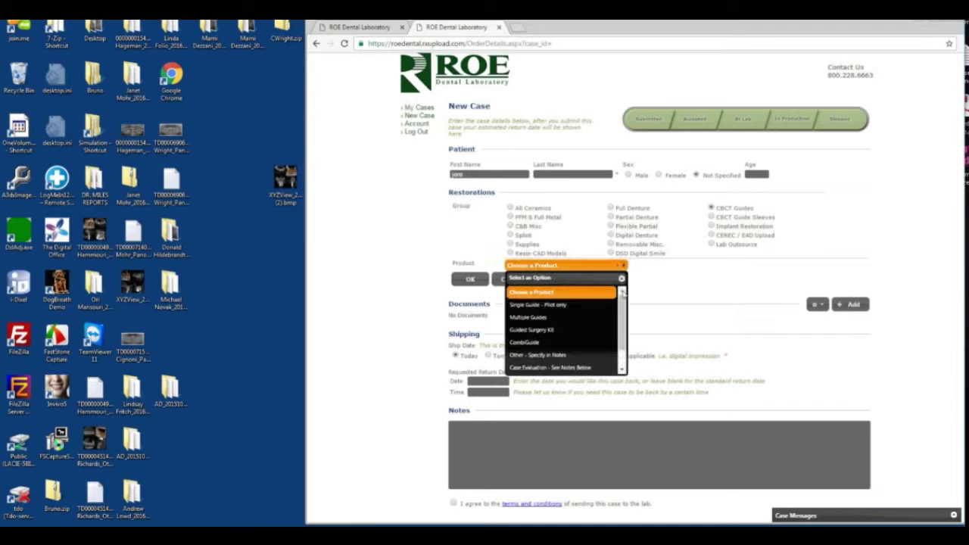
pyautogui.moveTo(622, 294); pyautogui.dragTo(624, 367)
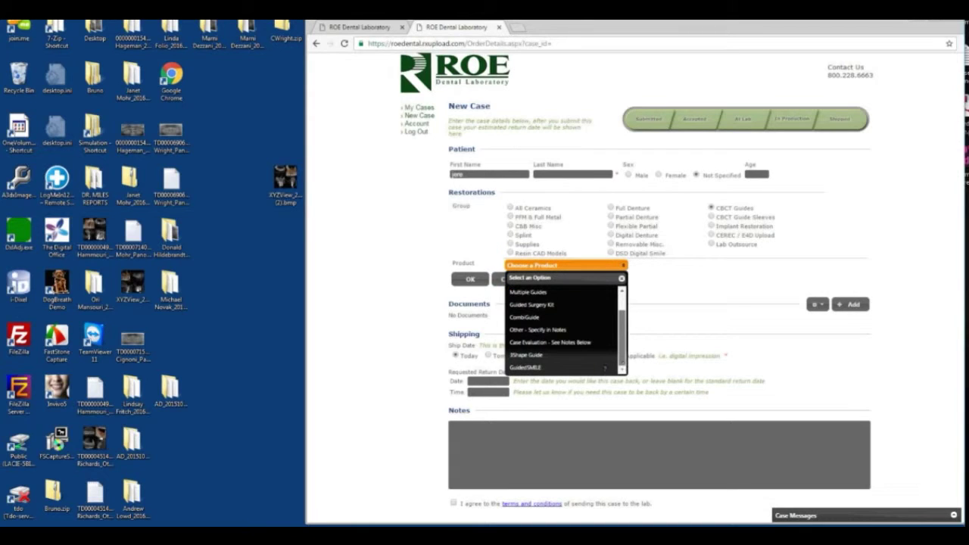
pyautogui.click(528, 368)
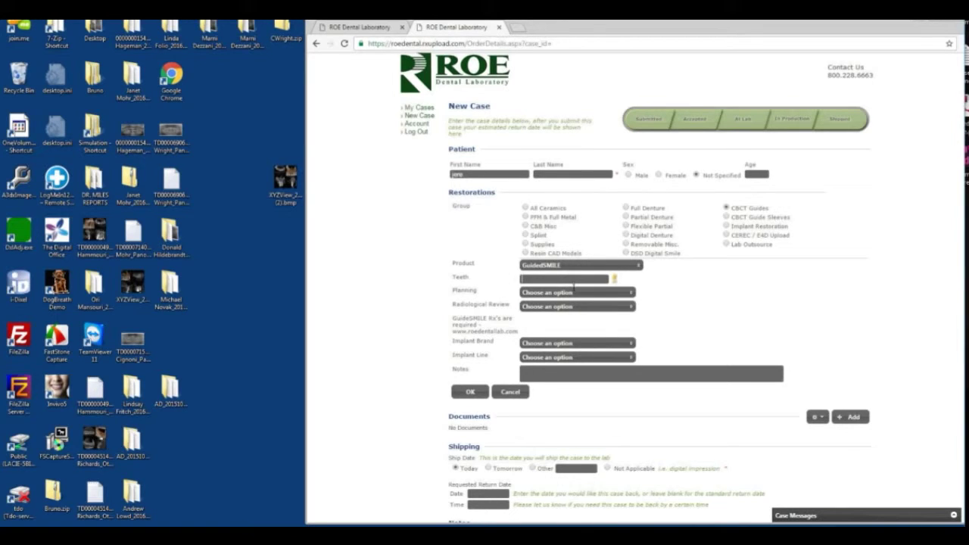
pyautogui.click(574, 293)
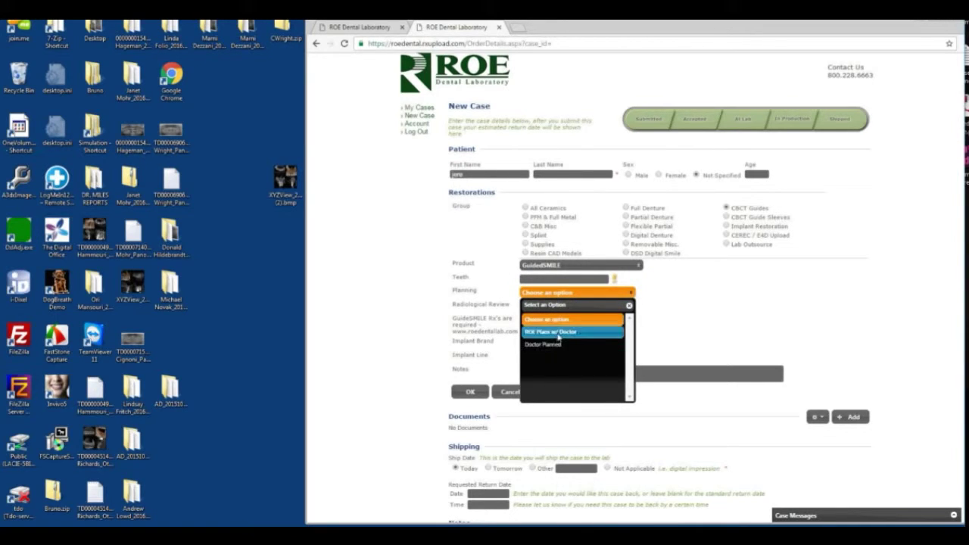
# Set planning to ROE Plans w/ Doctor and radiological review to No
pyautogui.click(558, 333)
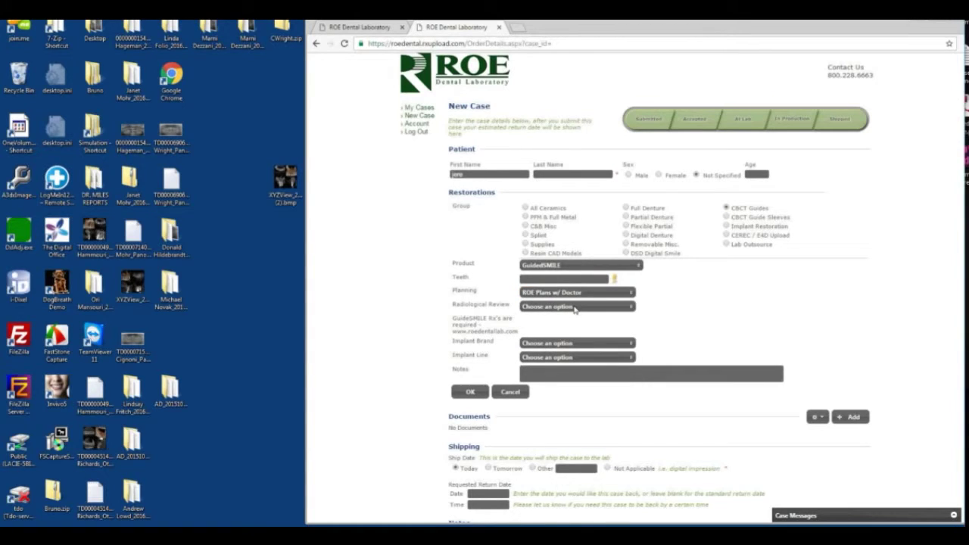
pyautogui.click(574, 308)
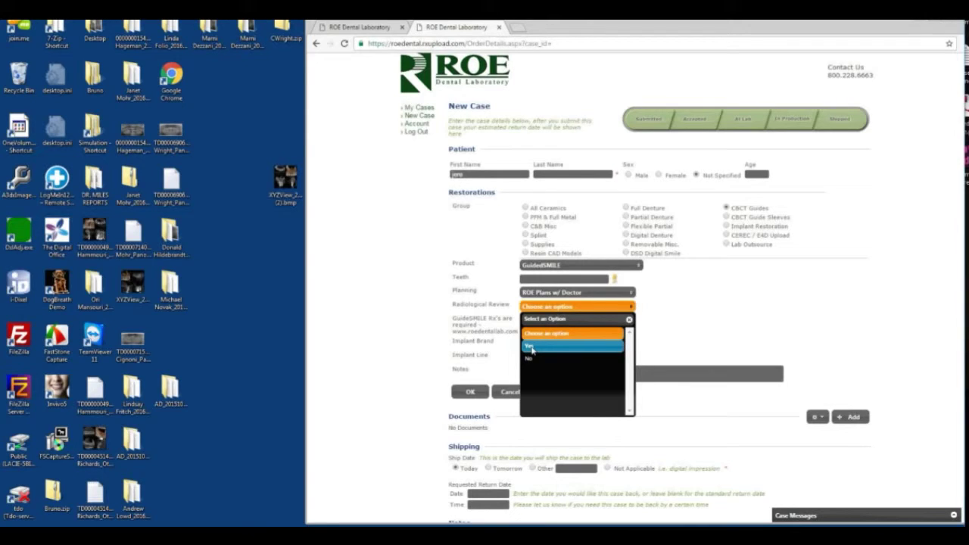
pyautogui.click(532, 347)
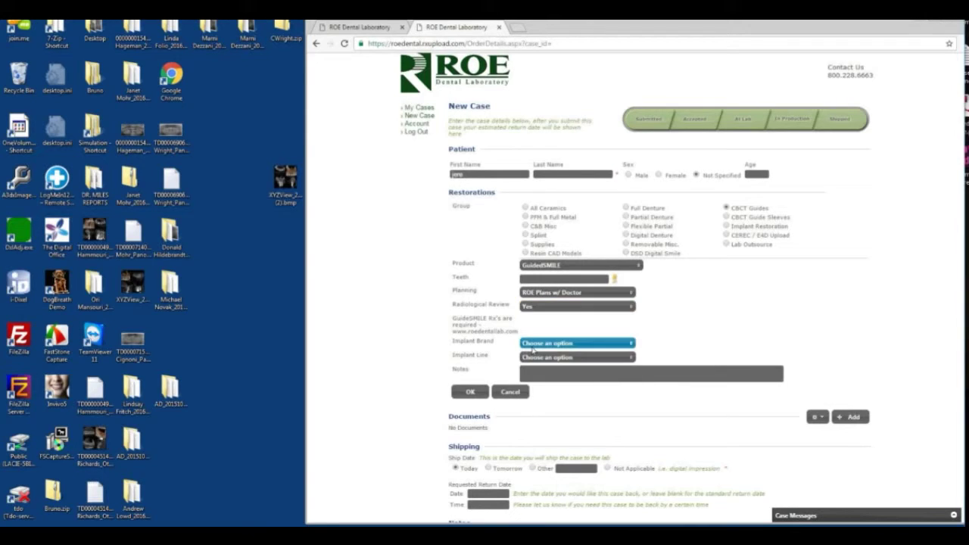
pyautogui.click(569, 307)
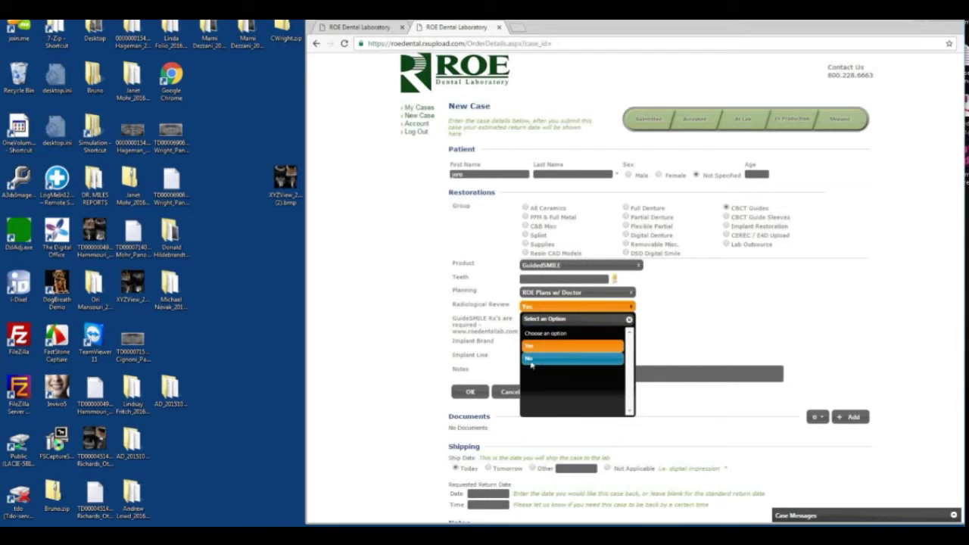
pyautogui.click(531, 361)
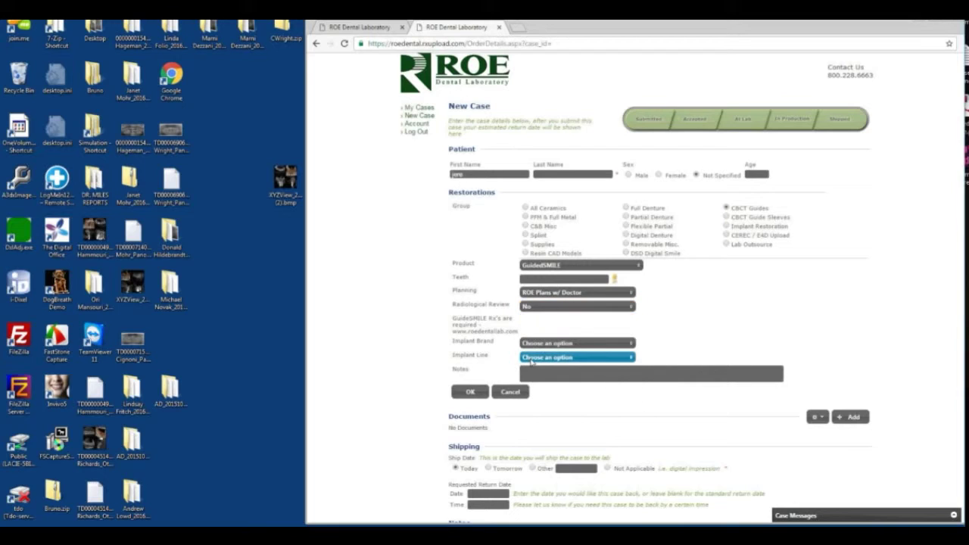
pyautogui.click(580, 344)
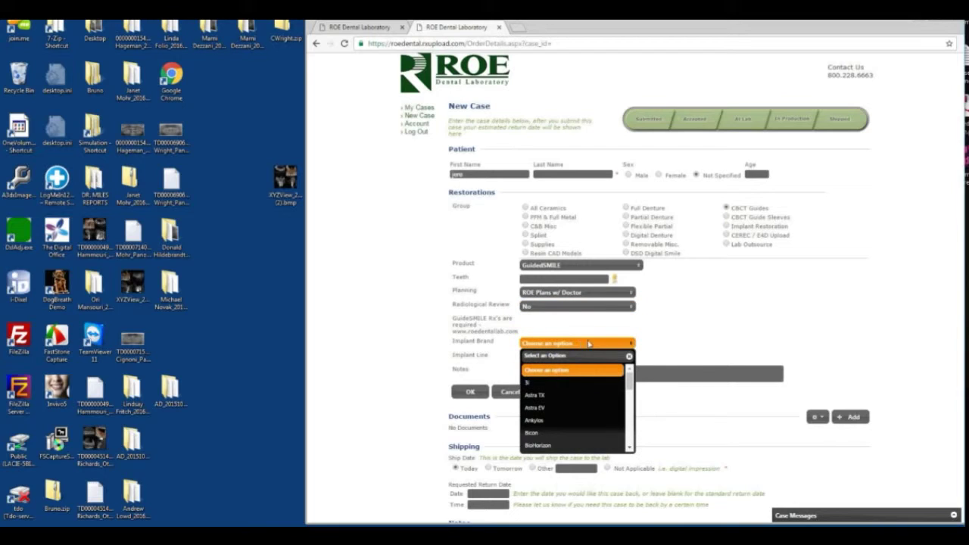
pyautogui.click(664, 347)
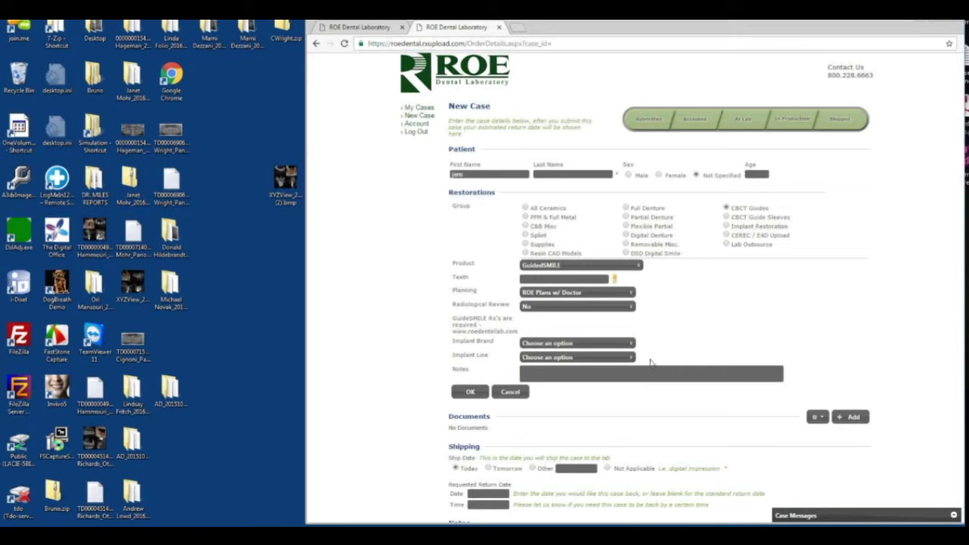
# Add the note 'Dr will Call with Instructions' and save the restoration
pyautogui.click(597, 375)
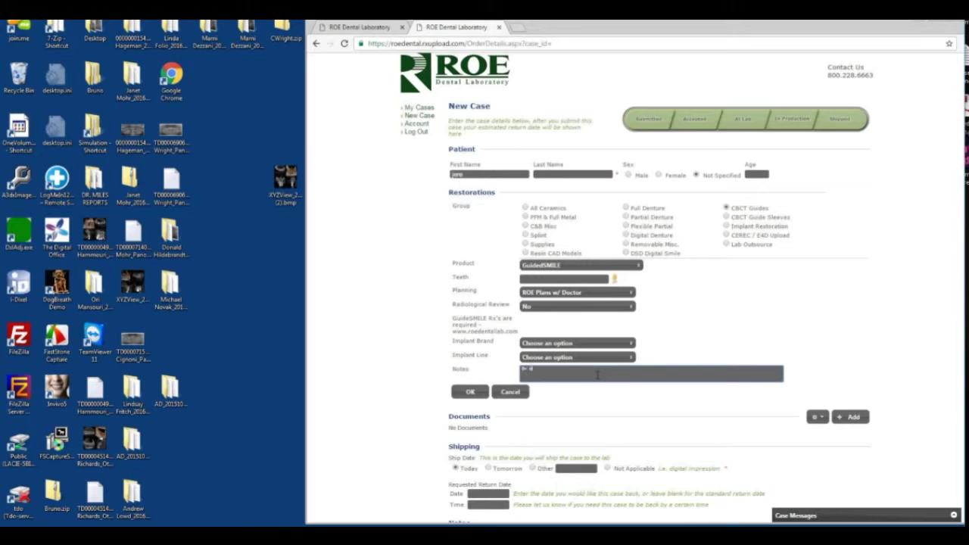
pyautogui.write('Dr will Call with Instructions')
pyautogui.click(469, 392)
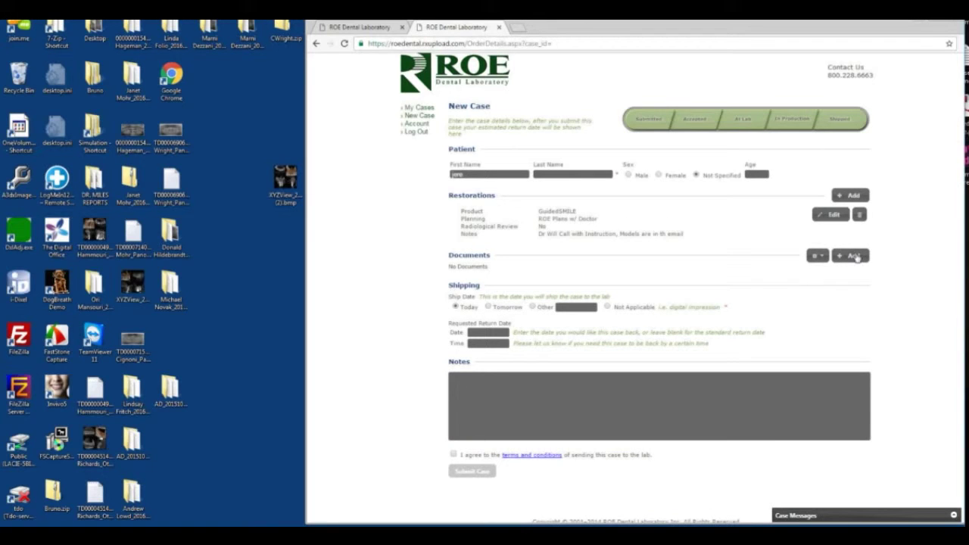
# Attach the patient's zip archive from the Desktop's Simulation folder to the case Documents
pyautogui.click(855, 257)
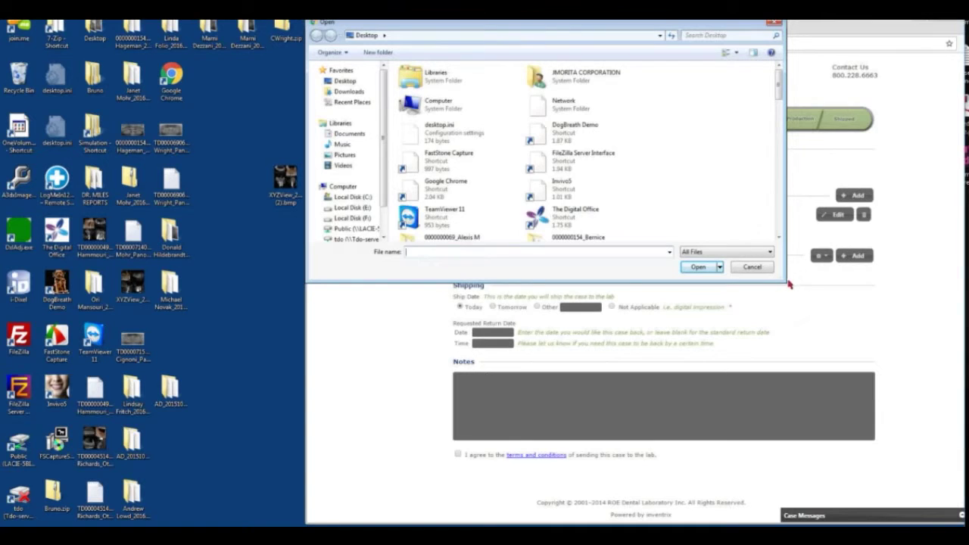
pyautogui.moveTo(784, 281); pyautogui.dragTo(892, 437)
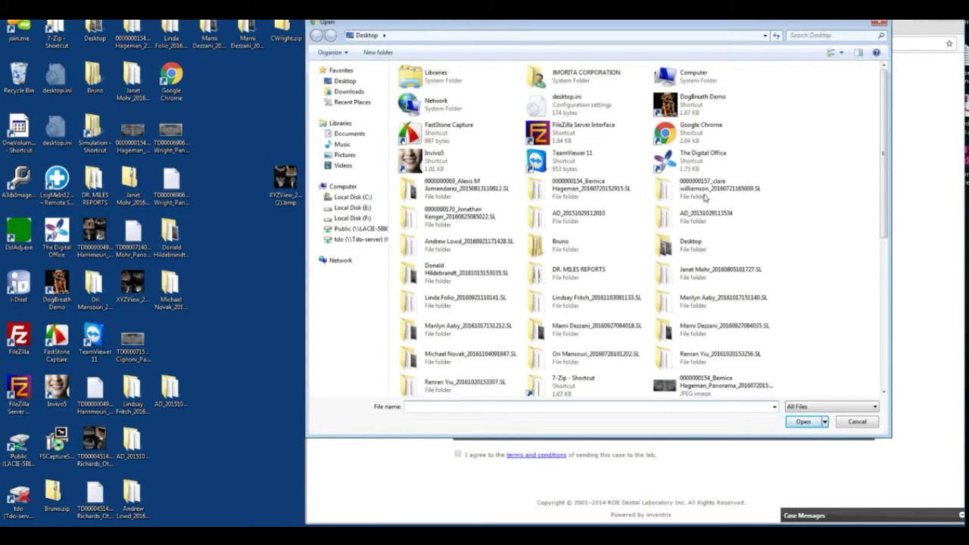
pyautogui.click(349, 82)
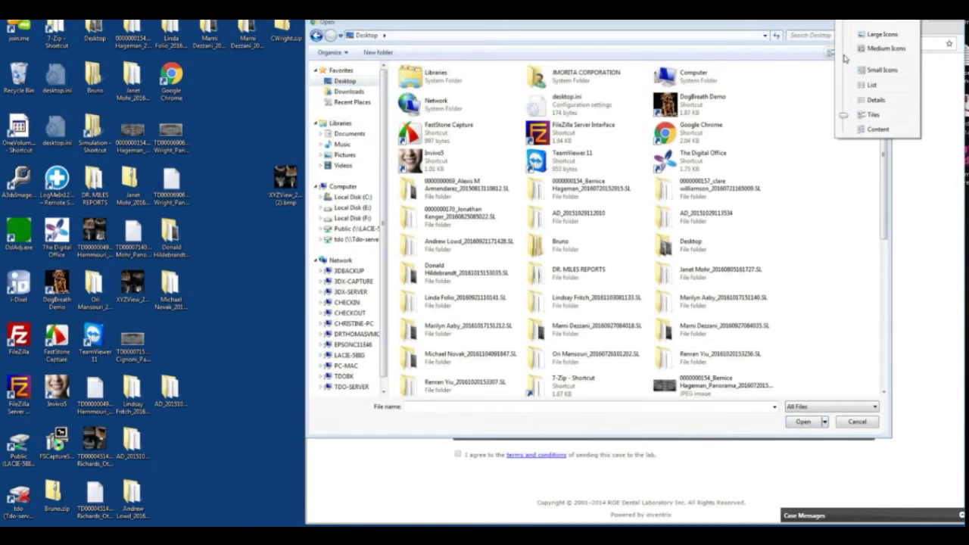
pyautogui.click(870, 86)
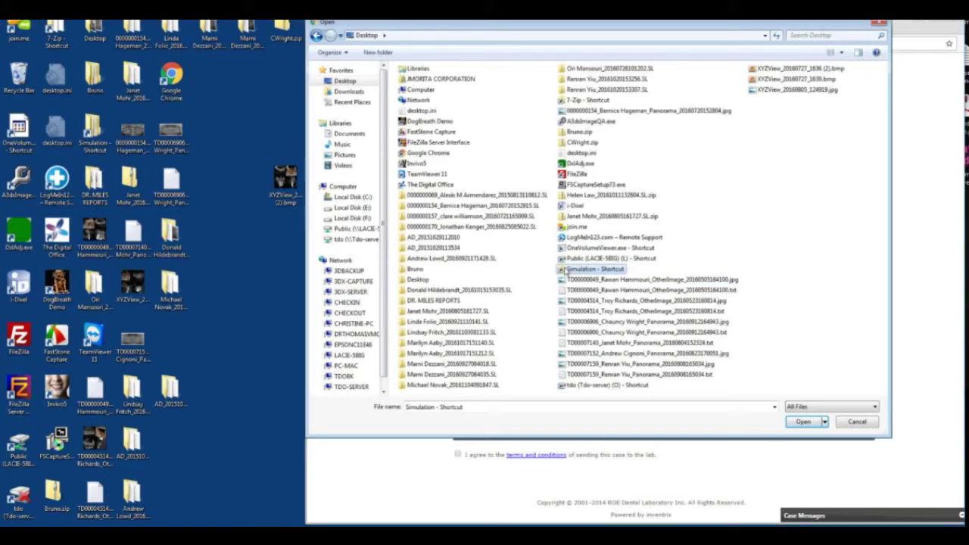
pyautogui.doubleClick(563, 270)
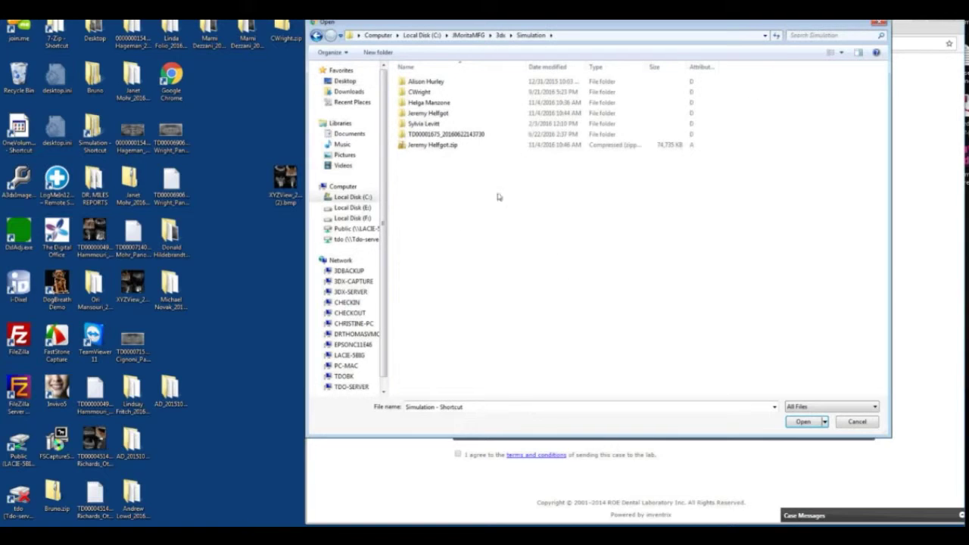
pyautogui.click(407, 147)
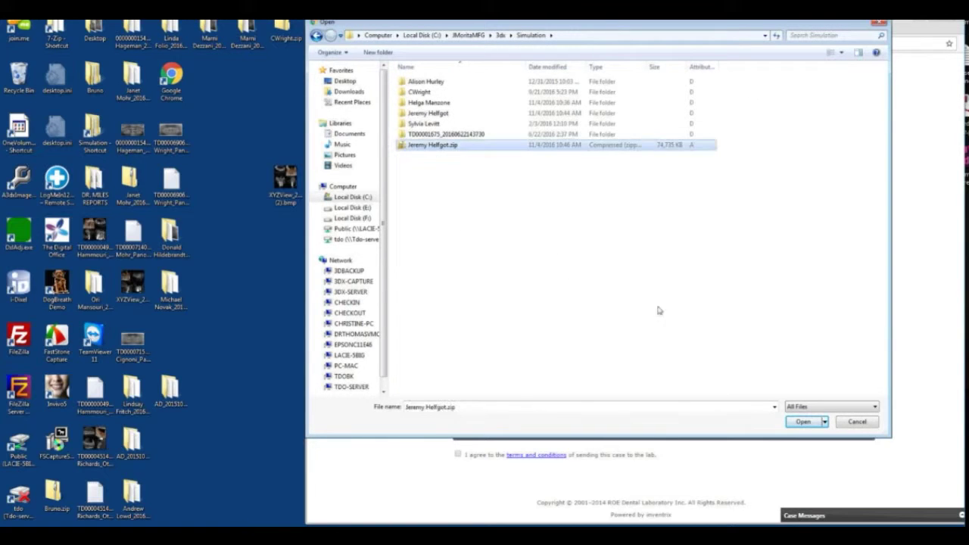
pyautogui.click(803, 422)
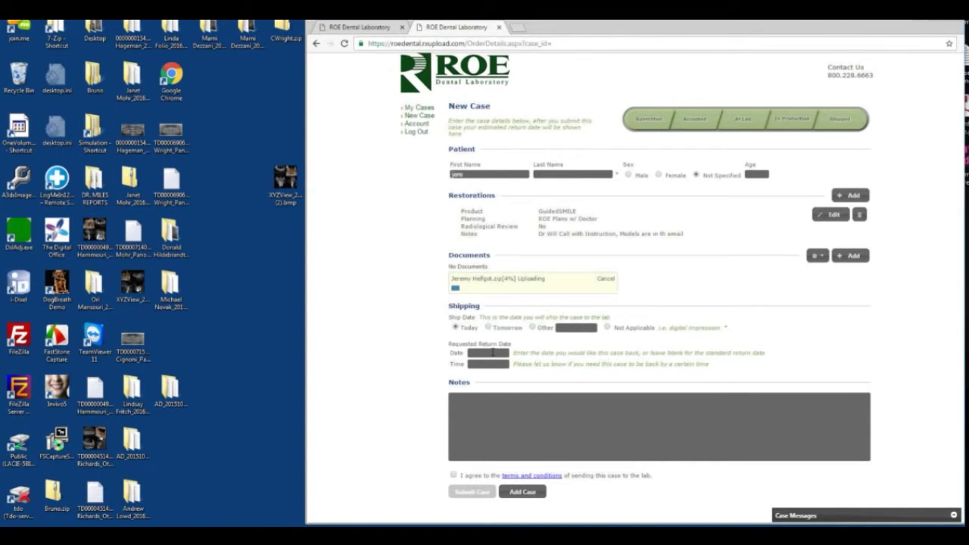
# Write 'Dr. Will Call with Surgery Date' in the case Notes box
pyautogui.click(519, 417)
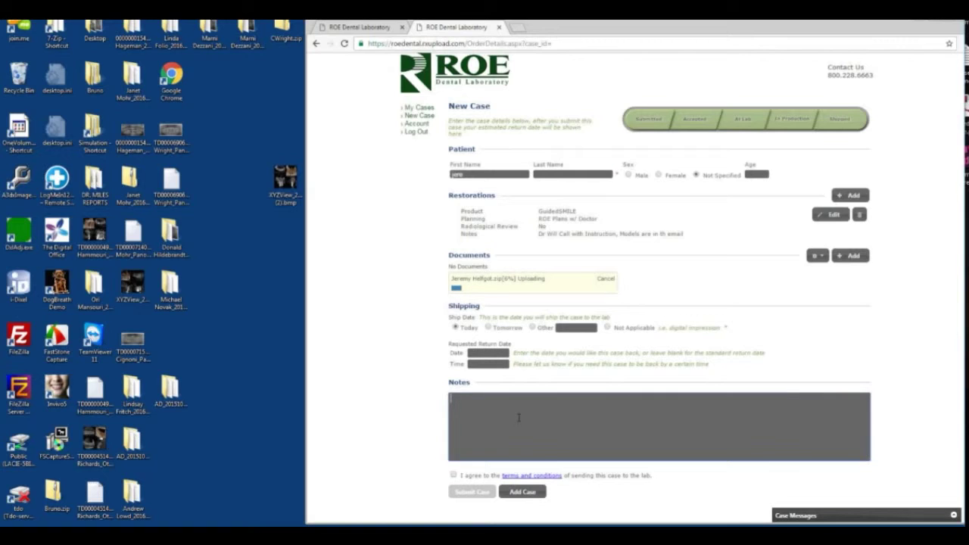
pyautogui.write('Dr. Will Call with Surgery Date')
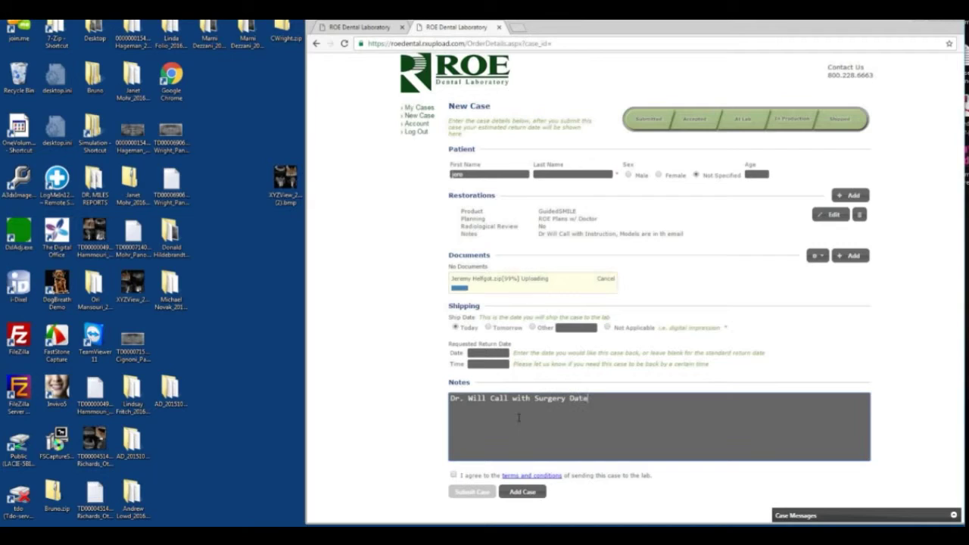